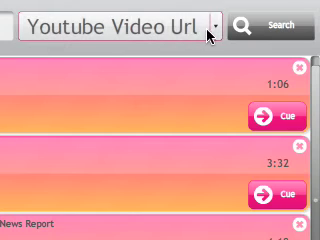
# Step: Search by the pasted YouTube URL and preview the resulting Broadcast 7/11/07 clip
pyautogui.click(215, 35)
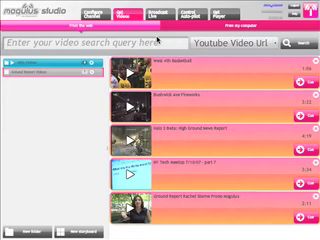
pyautogui.click(157, 41)
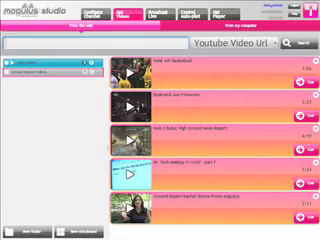
pyautogui.hotkey('ctrl', 'v')
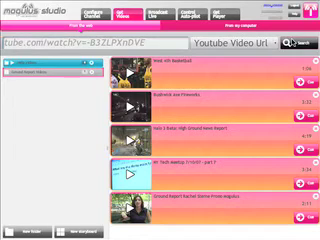
pyautogui.click(296, 43)
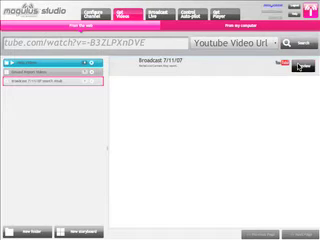
pyautogui.click(302, 66)
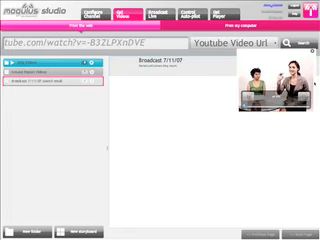
pyautogui.click(258, 68)
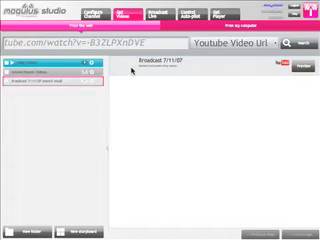
# Step: Drop the Broadcast 7/11/07 clip onto Ground Report Videos and open that storyboard
pyautogui.moveTo(132, 70); pyautogui.dragTo(60, 73)
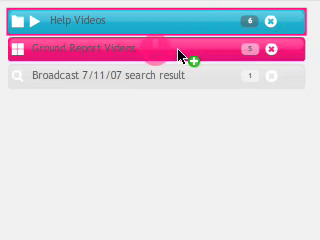
pyautogui.moveTo(180, 55); pyautogui.dragTo(180, 55)
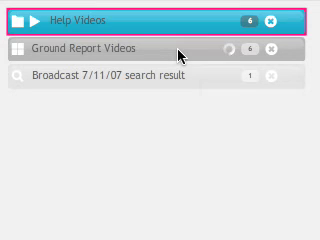
pyautogui.click(180, 55)
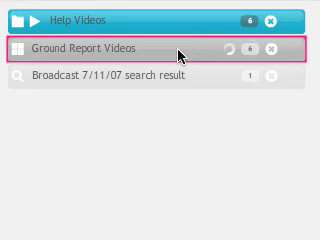